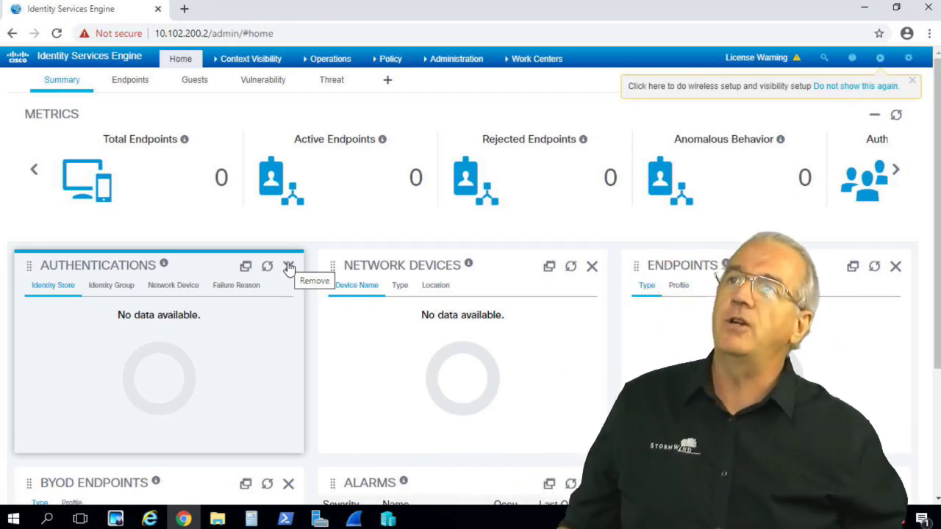
- Enable the Passive Identity Service on deployment node ise24-srv02 and save the node settings
mouse_move(438, 65)
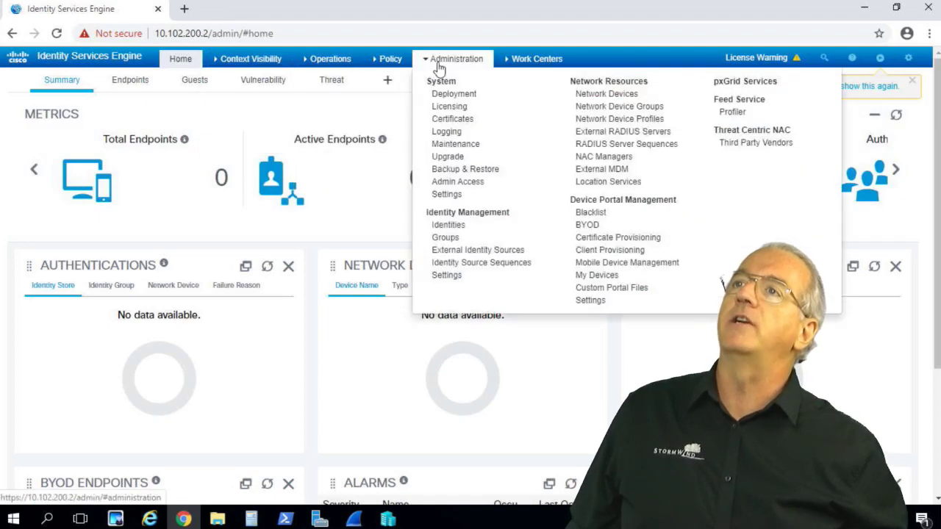
left_click(449, 96)
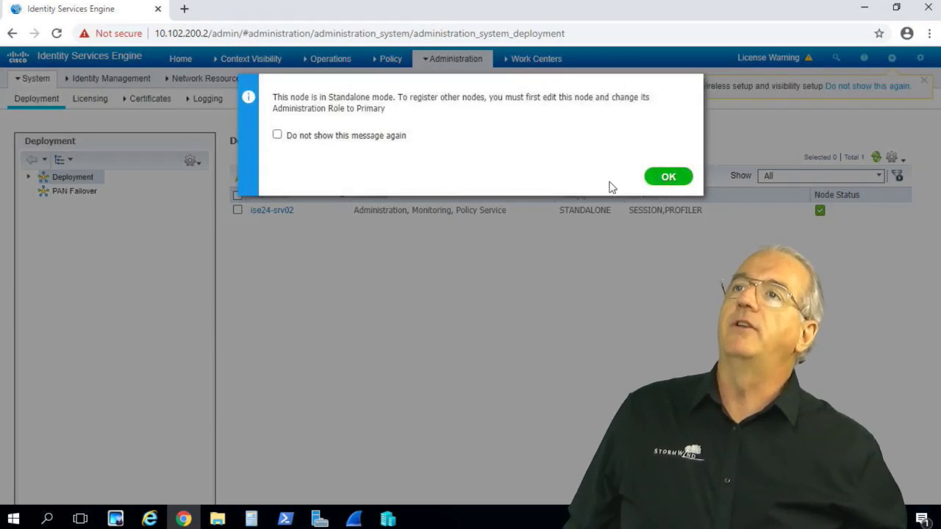
left_click(667, 178)
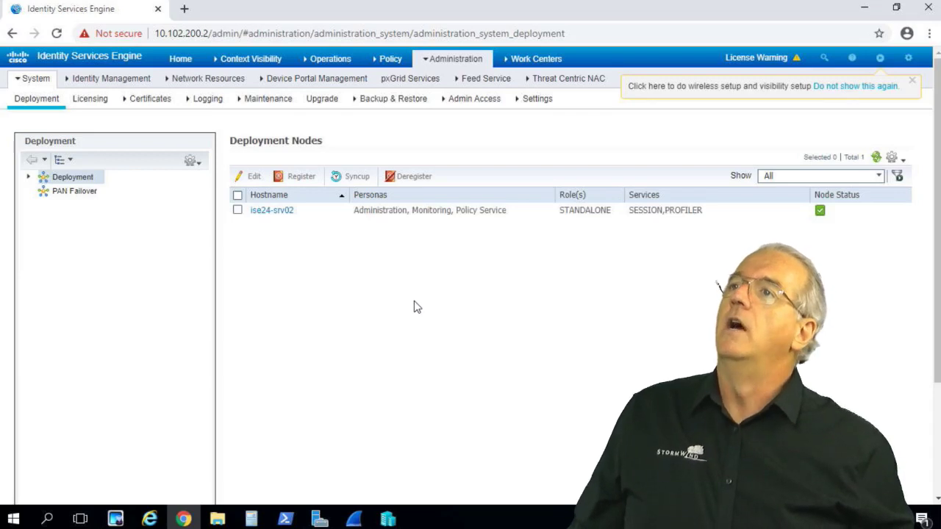
left_click(238, 211)
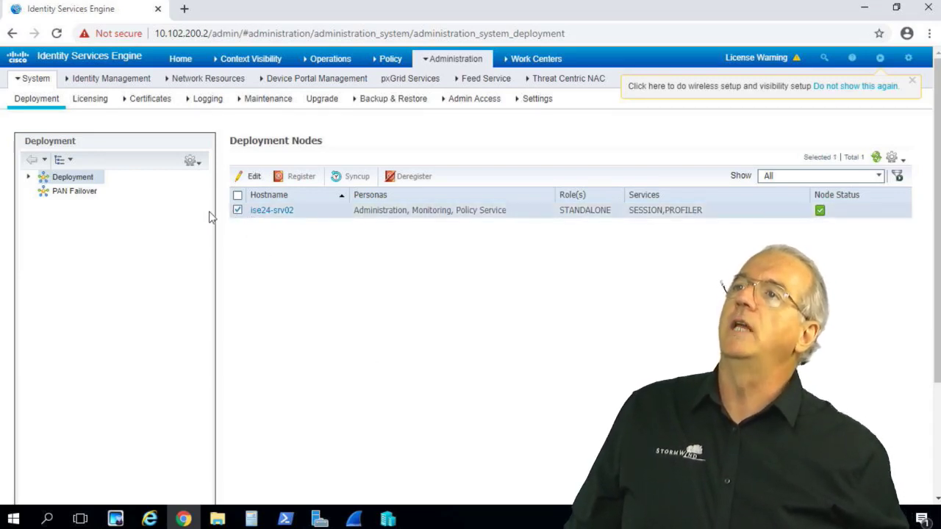
left_click(28, 177)
left_click(68, 192)
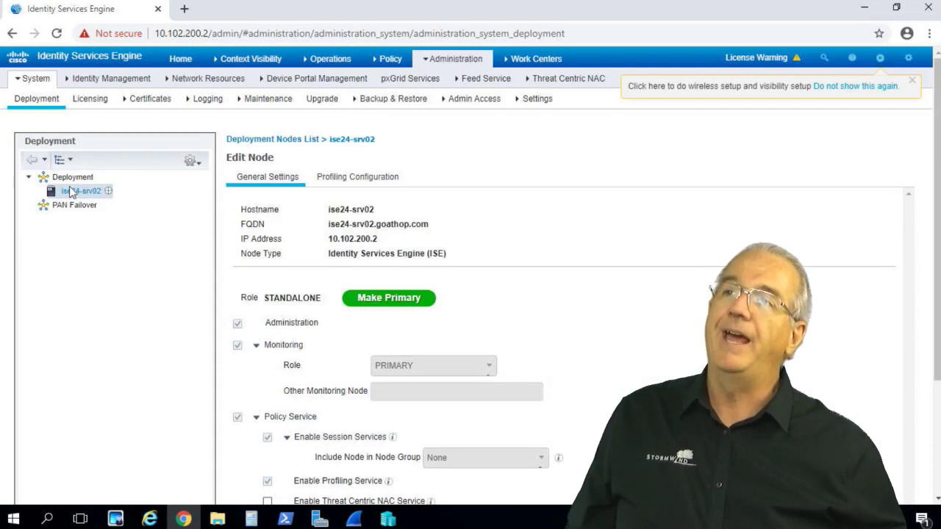
scroll(353, 239, "down", 3)
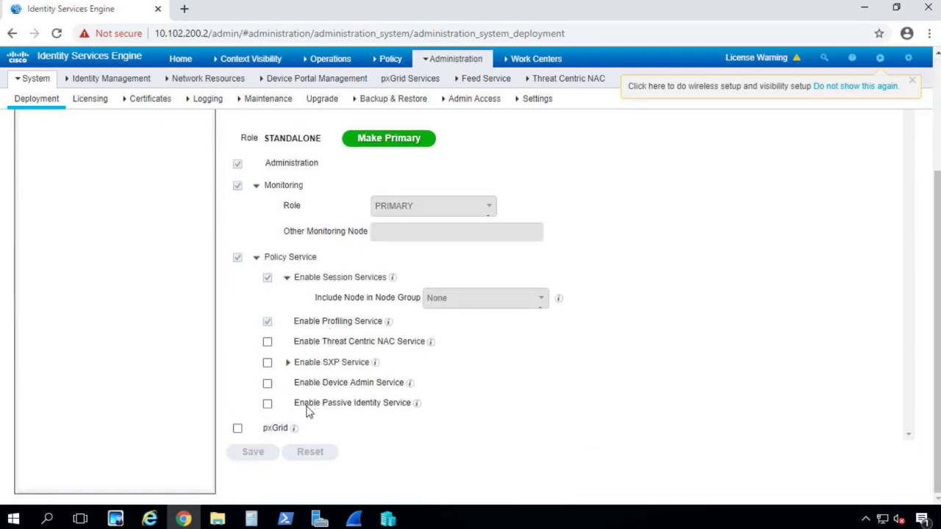
left_click(268, 406)
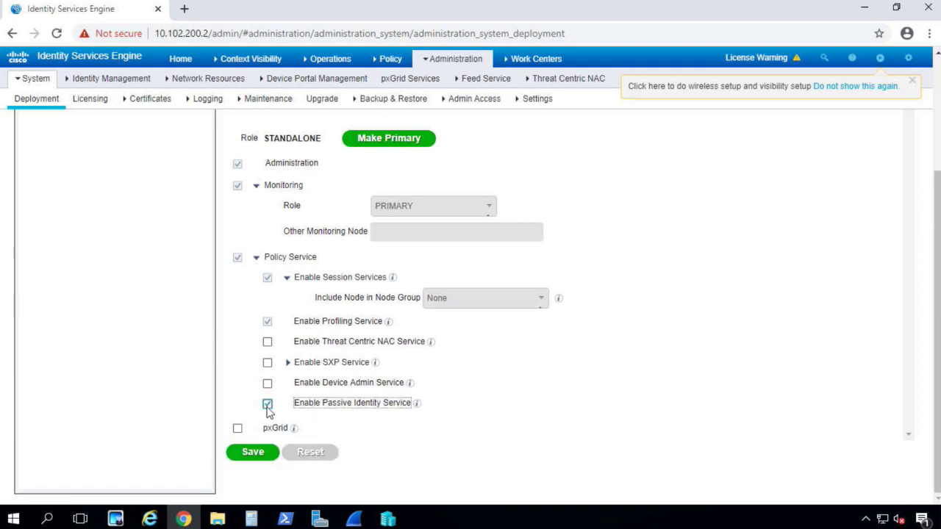
left_click(259, 452)
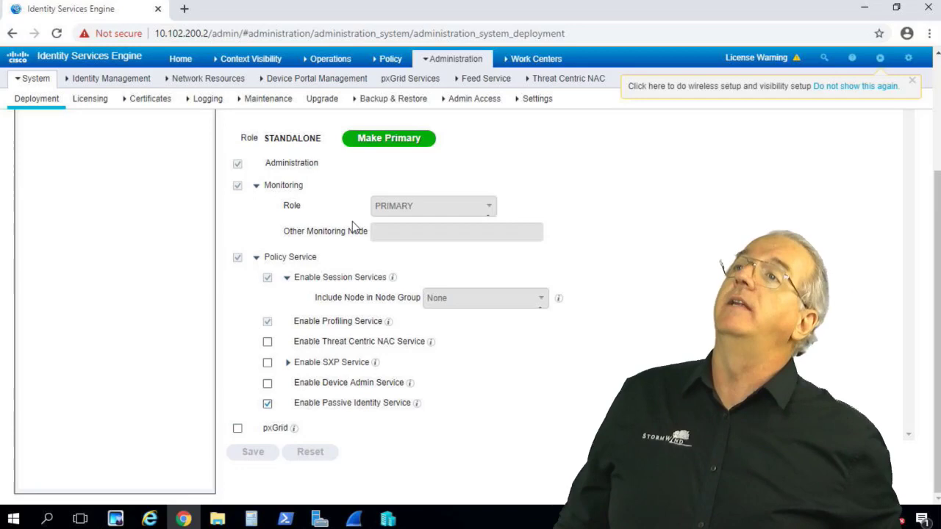
- Add an Active Directory external identity source with join point name AD_goathop.com and domain goathop.com, and submit it
mouse_move(446, 67)
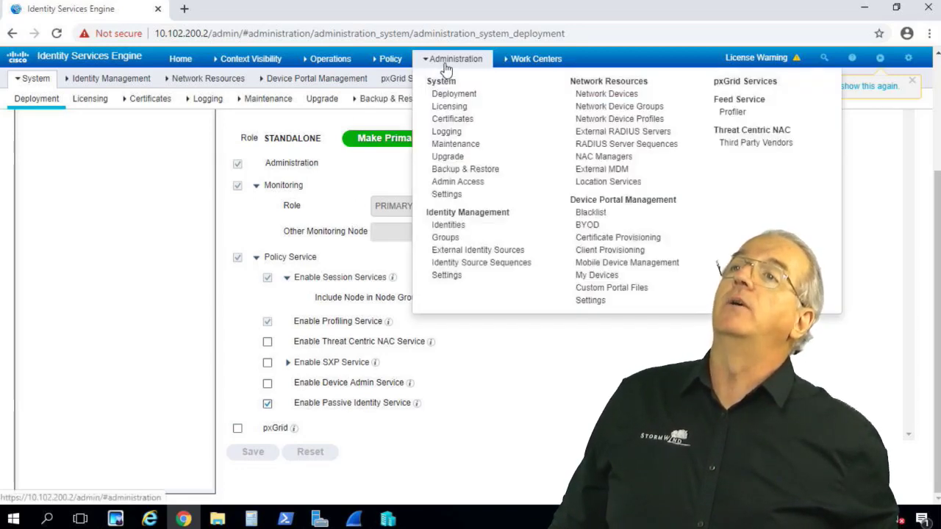
left_click(484, 250)
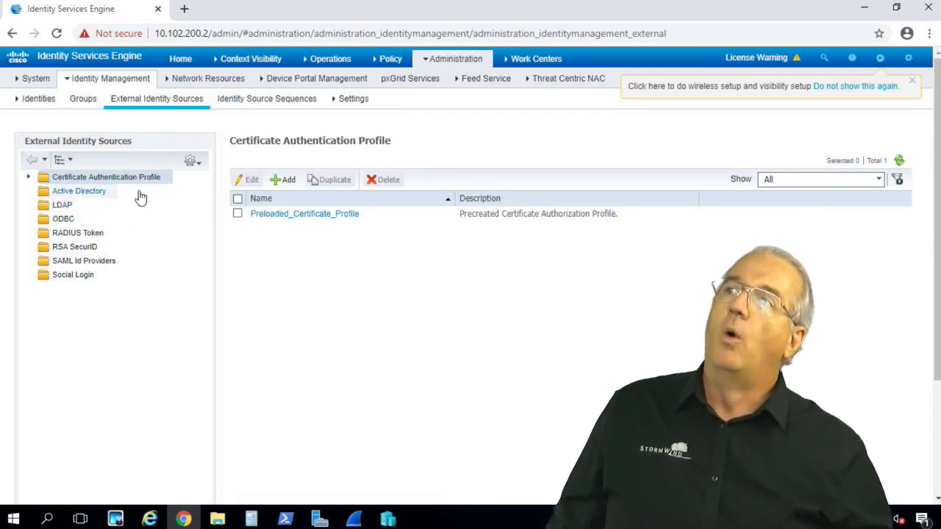
left_click(88, 193)
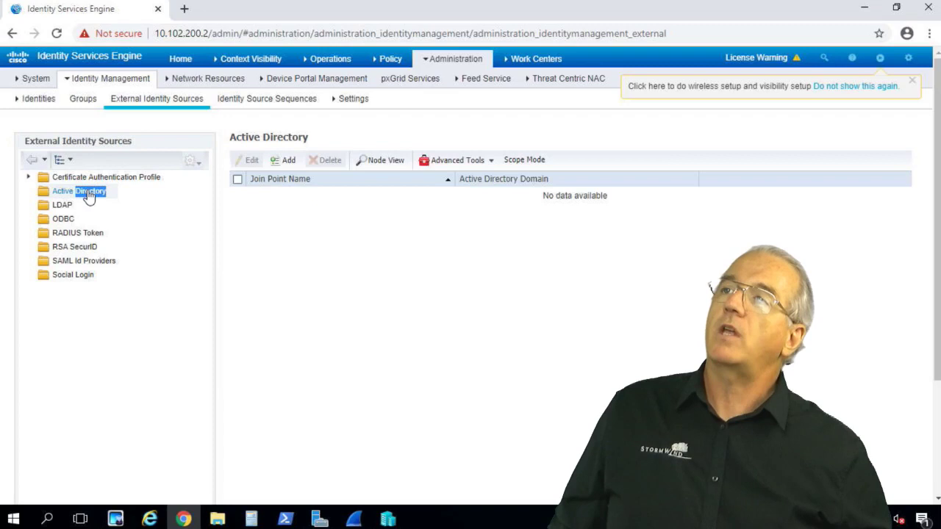
left_click(287, 161)
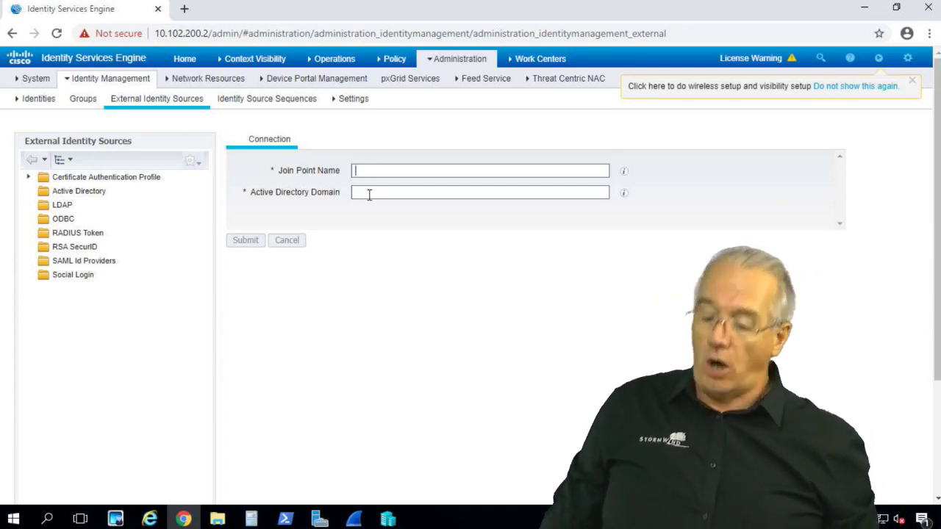
type("AD_goathop.com")
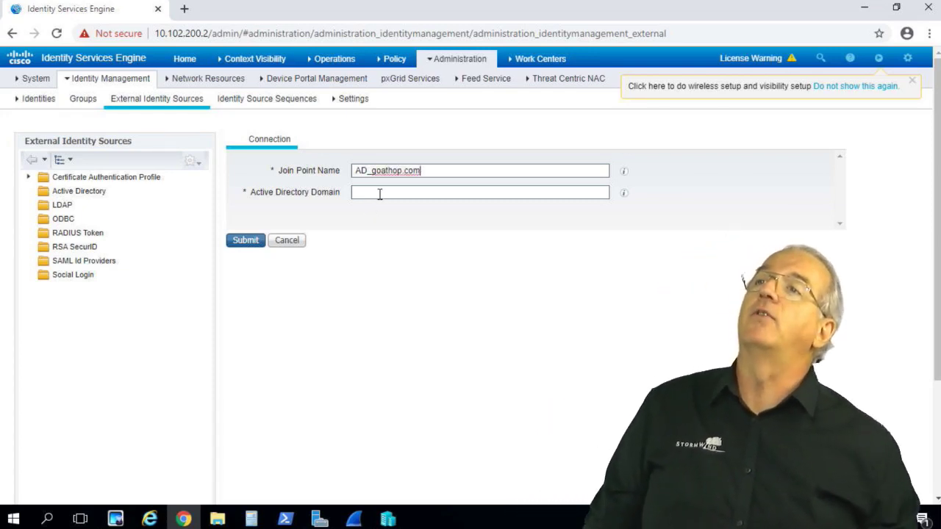
left_click(379, 193)
type("go")
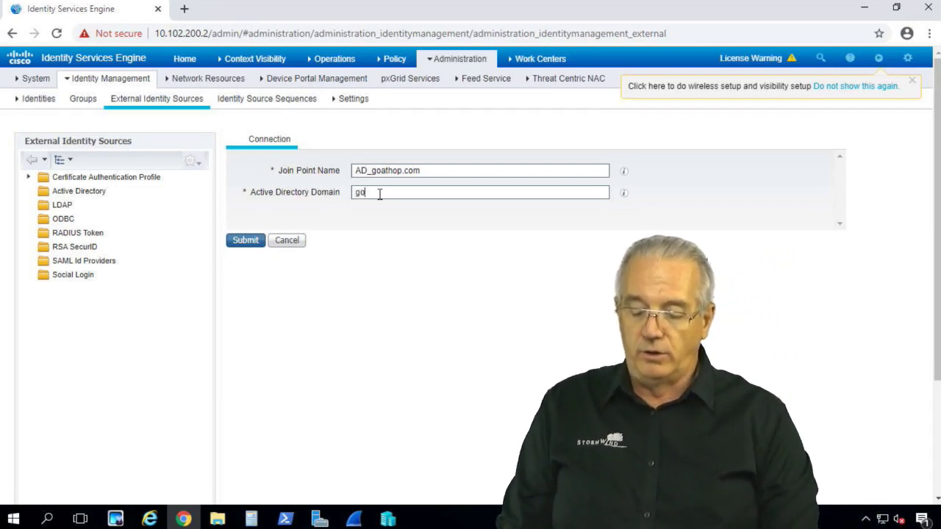
type("athop.com")
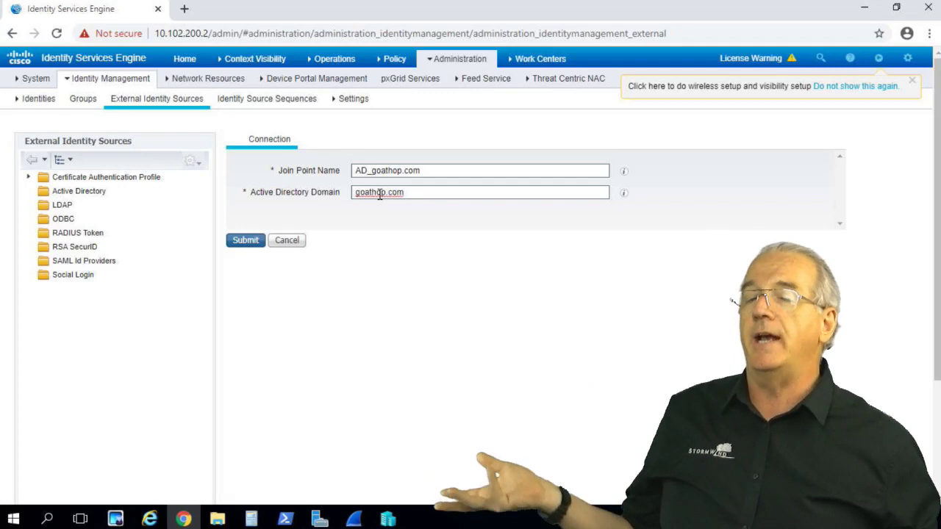
left_click(253, 244)
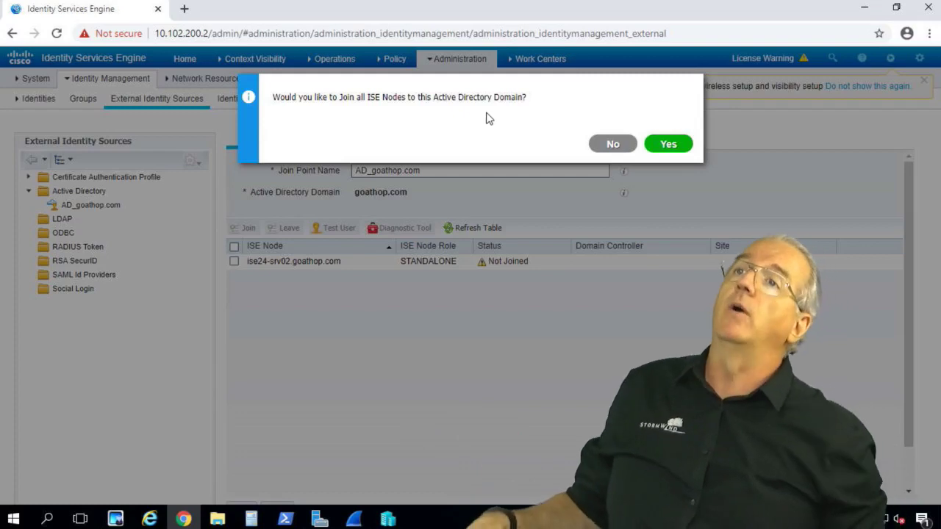
- Join node ise24-srv02.goathop.com to the Active Directory domain using the administrator account and its password, without storing the credentials
left_click(656, 143)
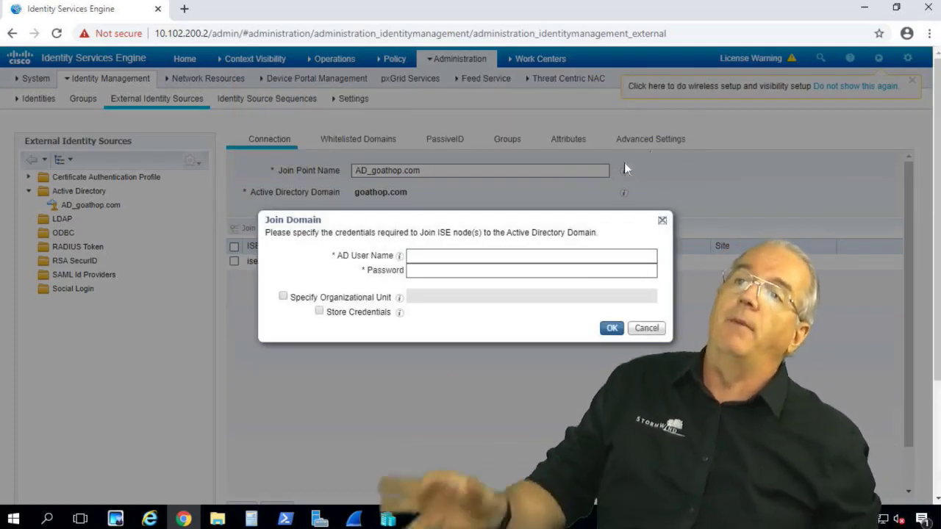
left_click(646, 328)
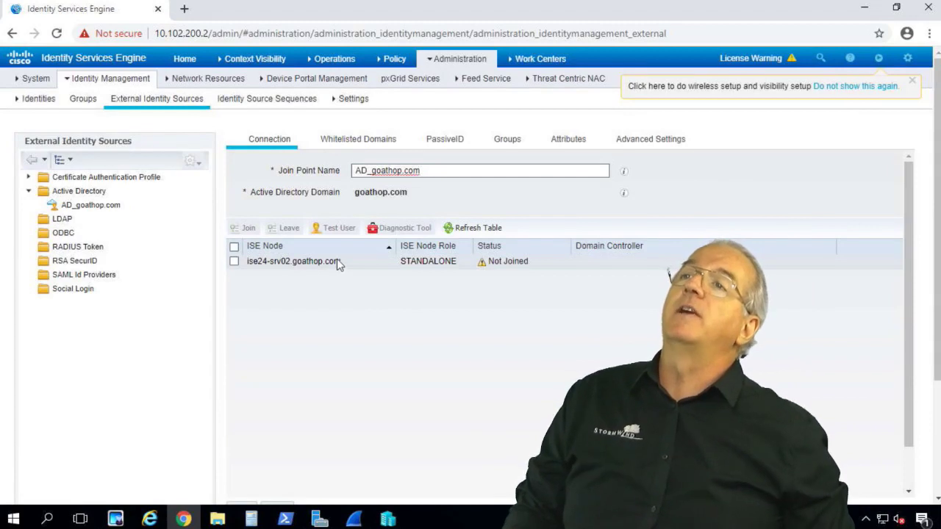
left_click(234, 262)
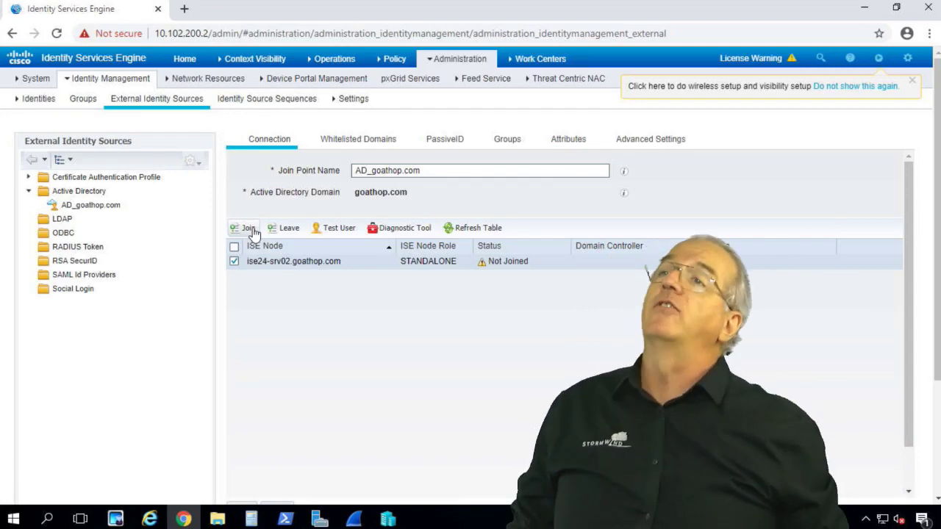
left_click(251, 230)
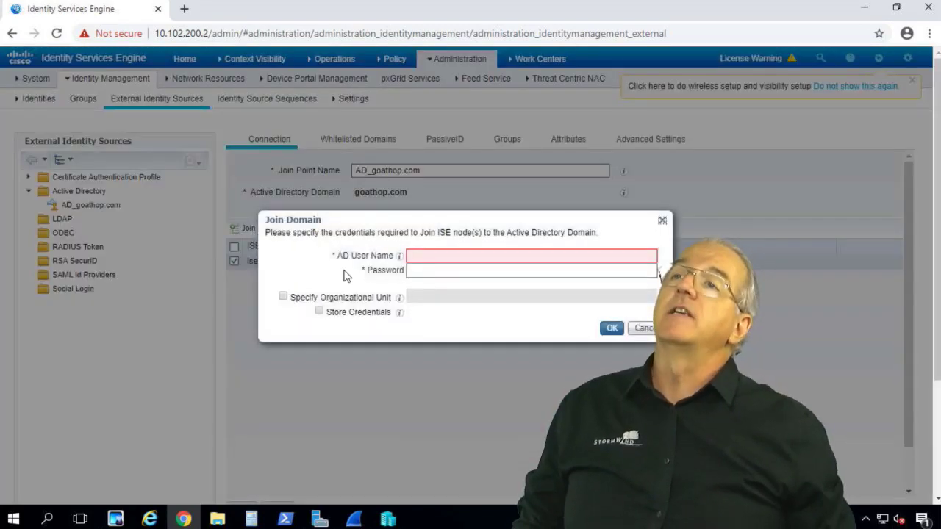
left_click(449, 257)
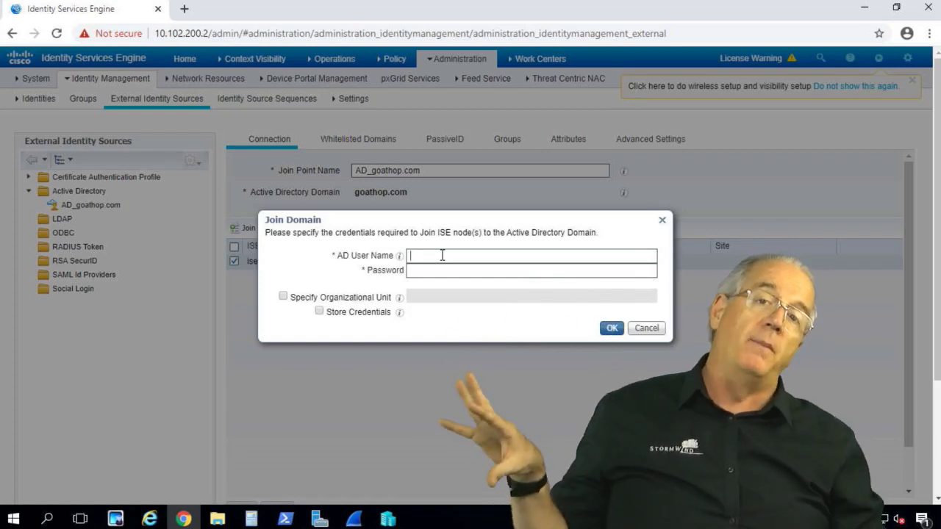
left_click(442, 255)
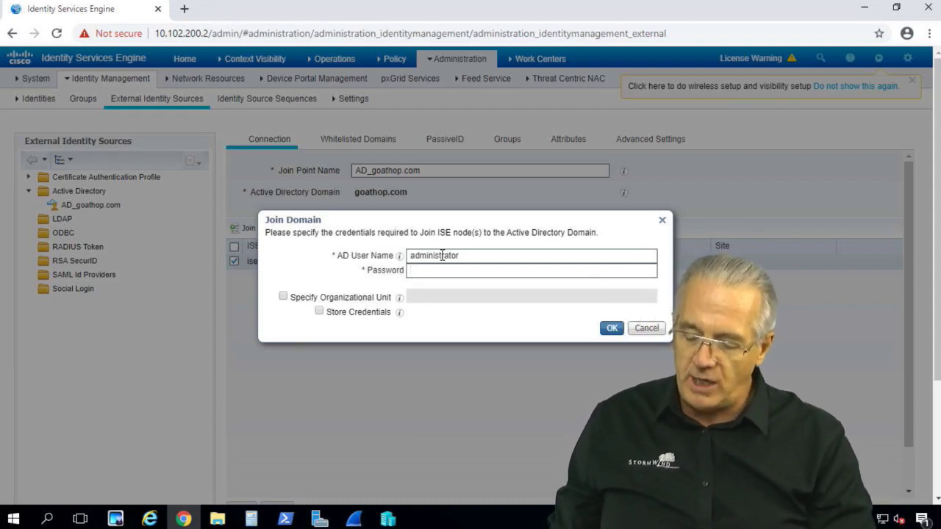
type("*********")
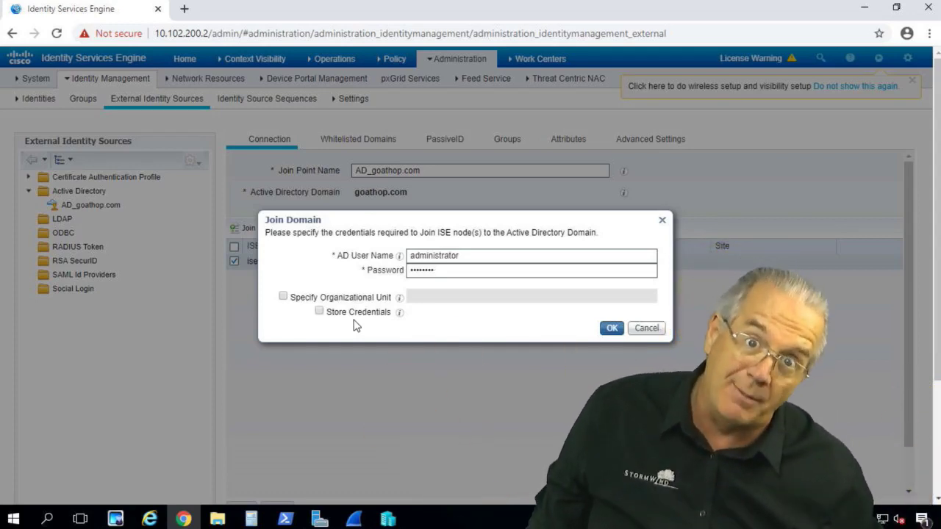
left_click(610, 332)
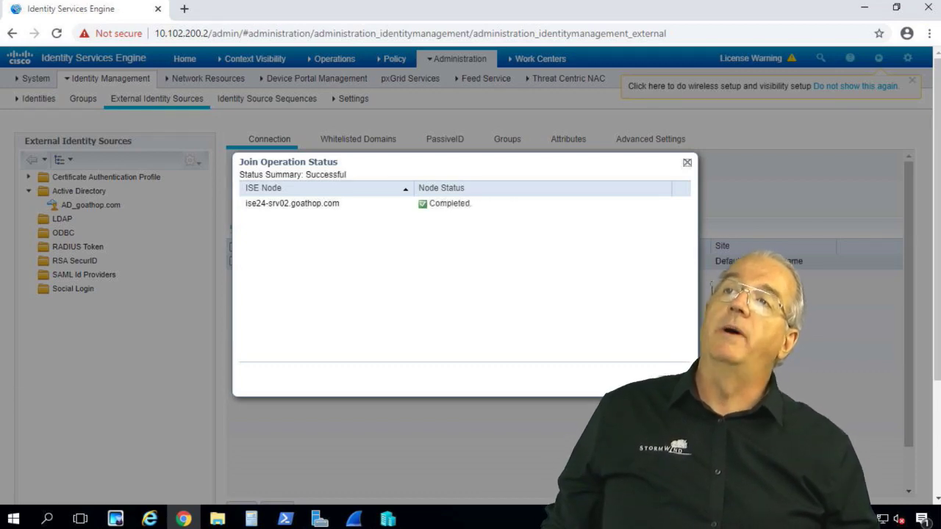
key("Escape")
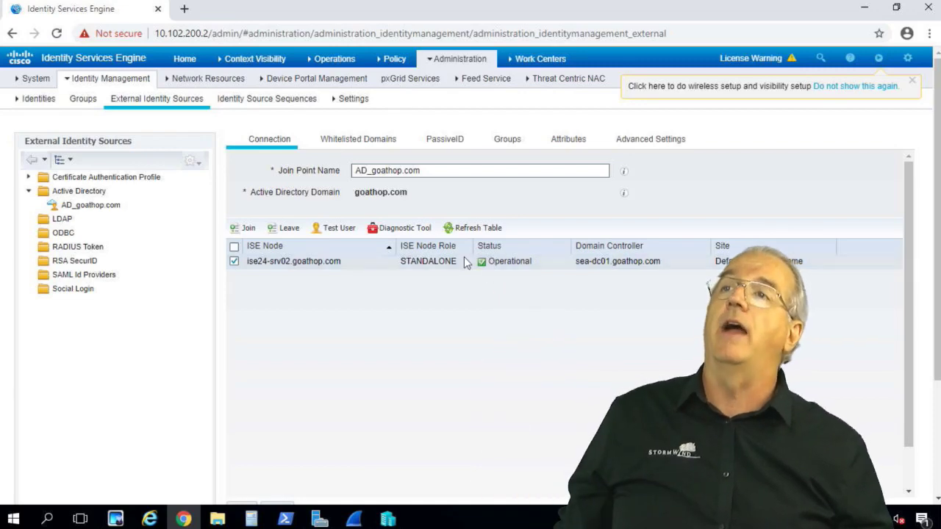
- Run all Active Directory diagnostic tests for the ise24-srv02.goathop.com node and review their results
left_click(421, 229)
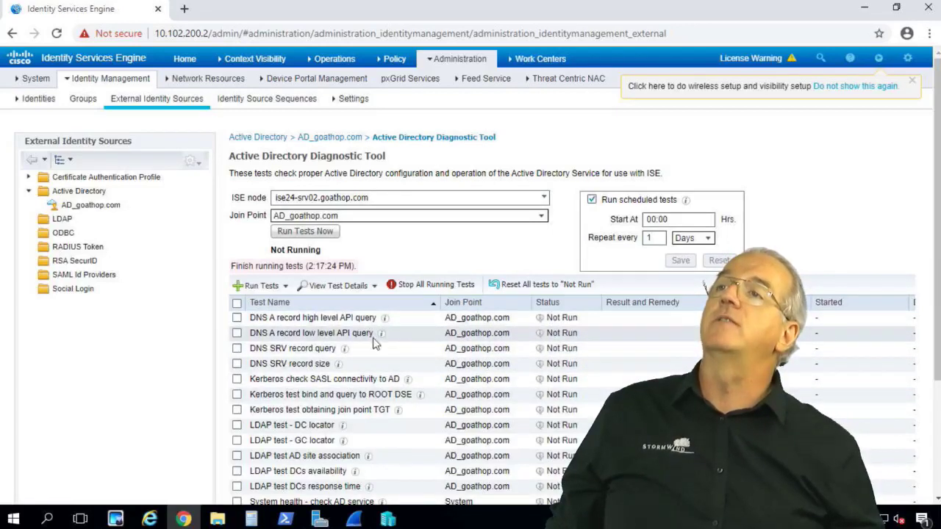
left_click(261, 285)
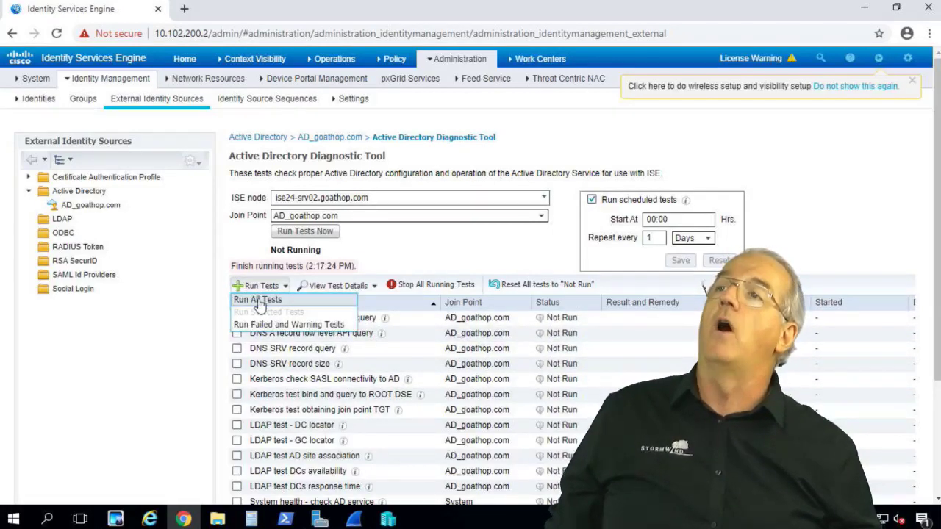
left_click(258, 300)
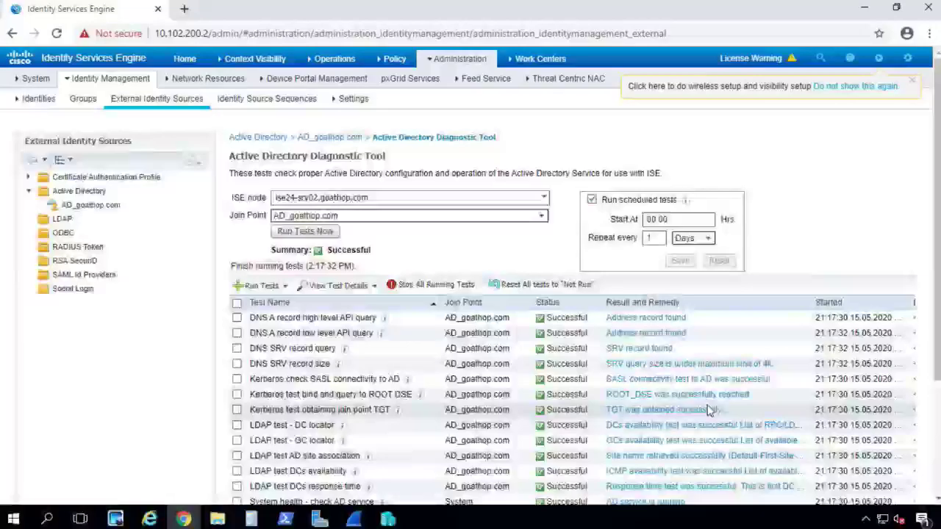
scroll(707, 410, "down", 3)
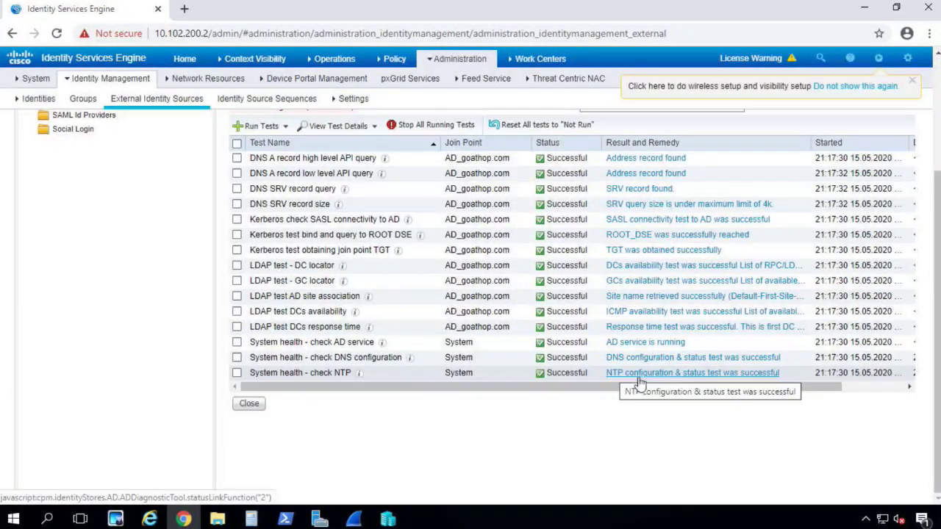
scroll(669, 378, "up", 3)
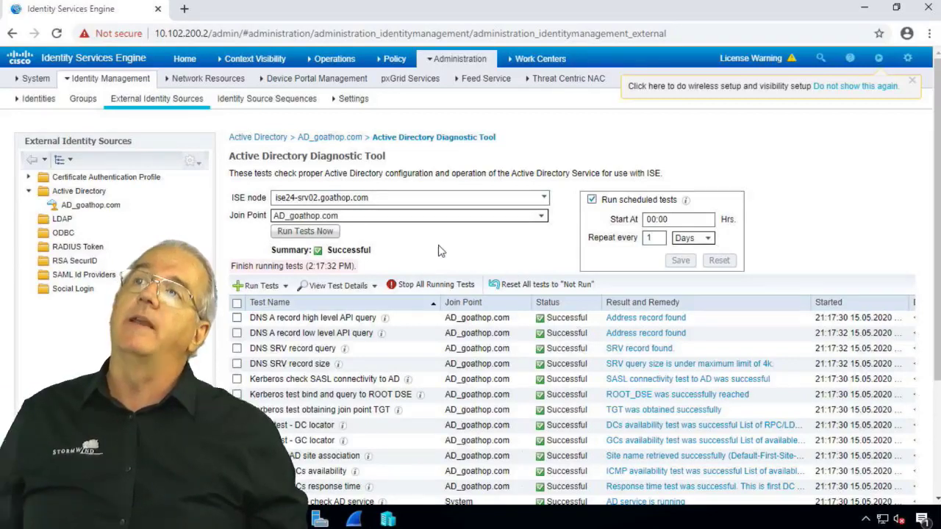
- Run a Test User authentication on node ise24-srv02.goathop.com with the administrator account and its password, using MS-RPC and retrieving groups and attributes
left_click(322, 140)
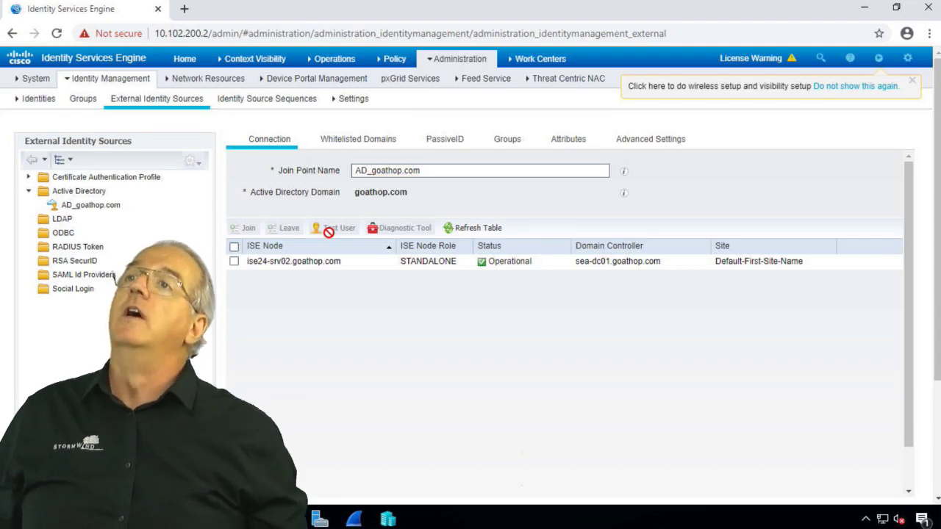
left_click(233, 262)
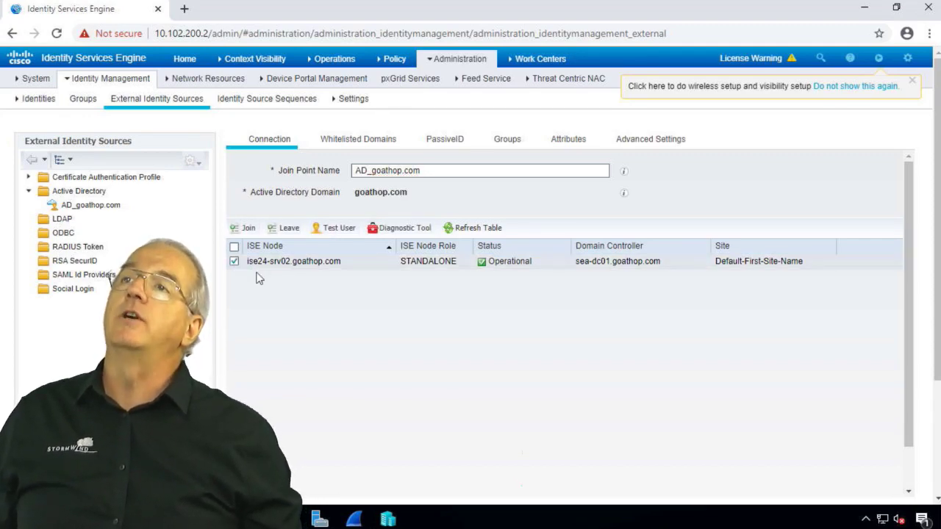
left_click(339, 228)
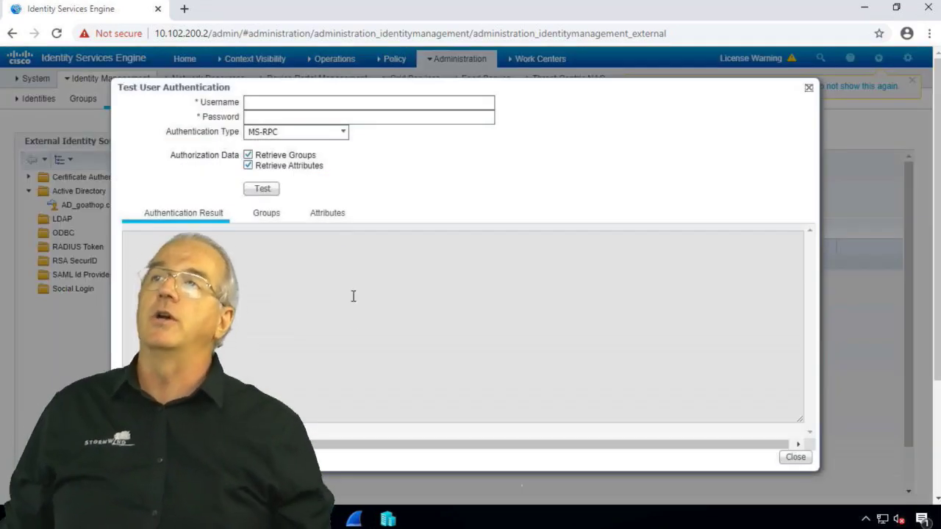
left_click(284, 101)
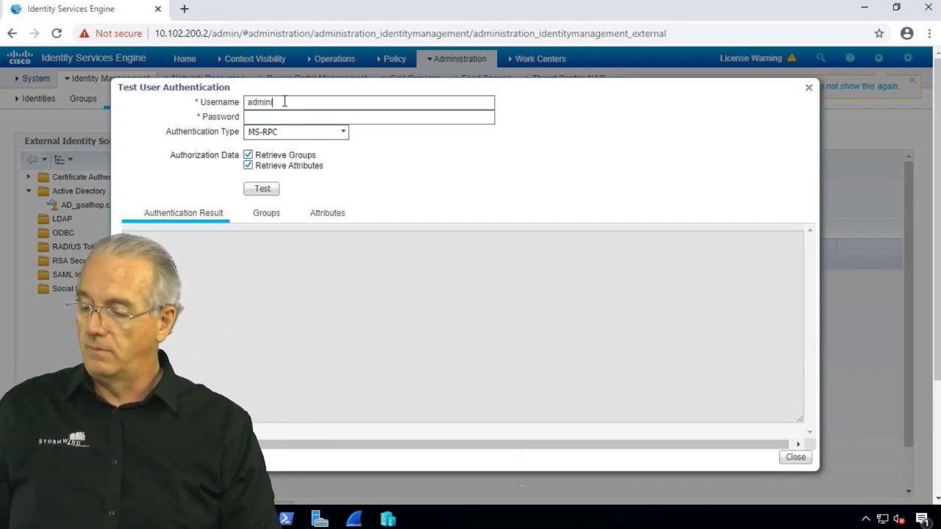
type("administrator")
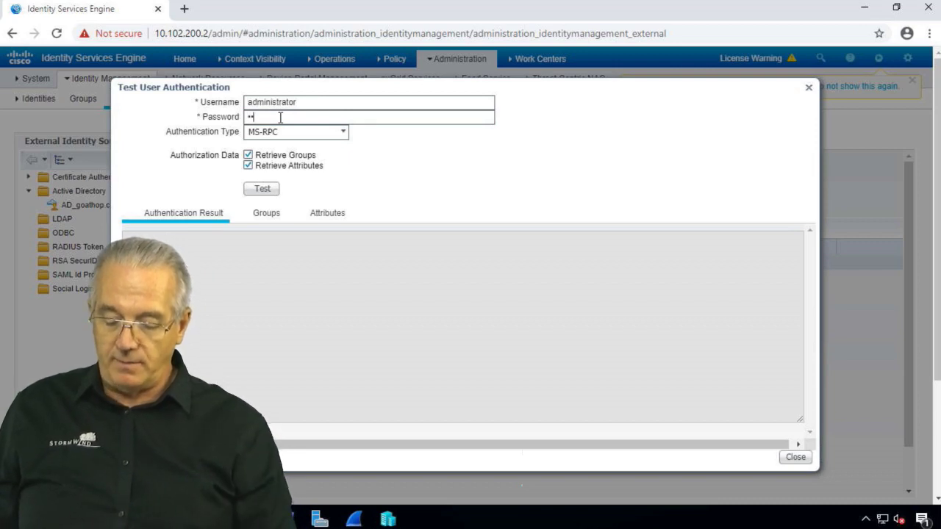
key("BackSpace")
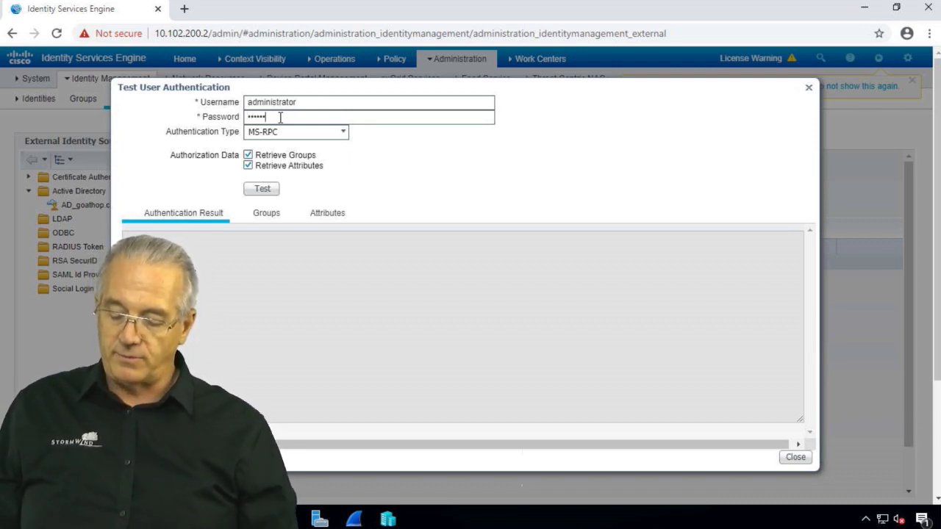
type("1")
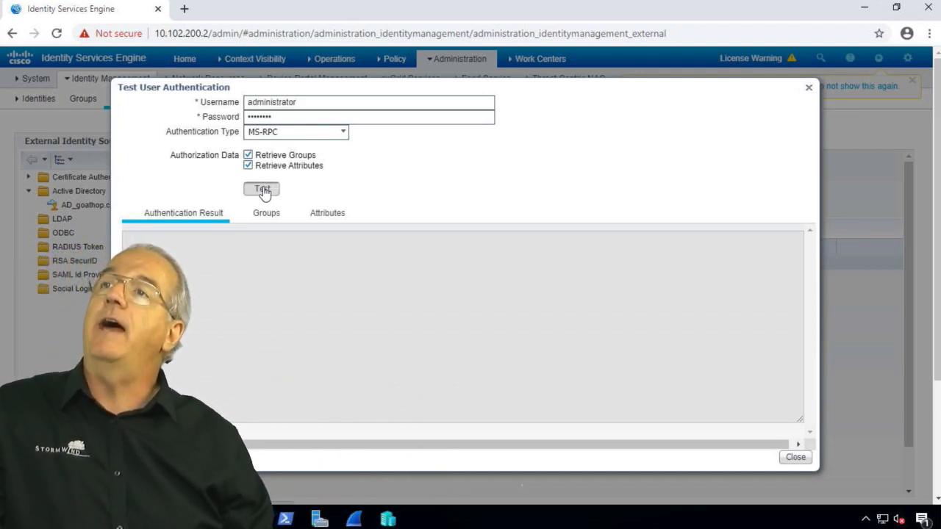
key("Return")
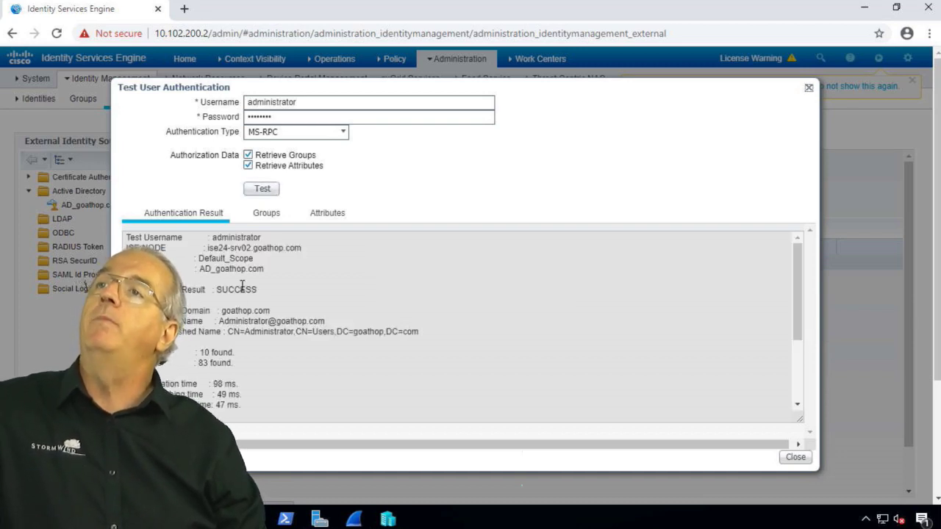
- Review the authentication result, retrieved groups and attributes of the tested account, and close the user authentication test
scroll(231, 292, "down", 3)
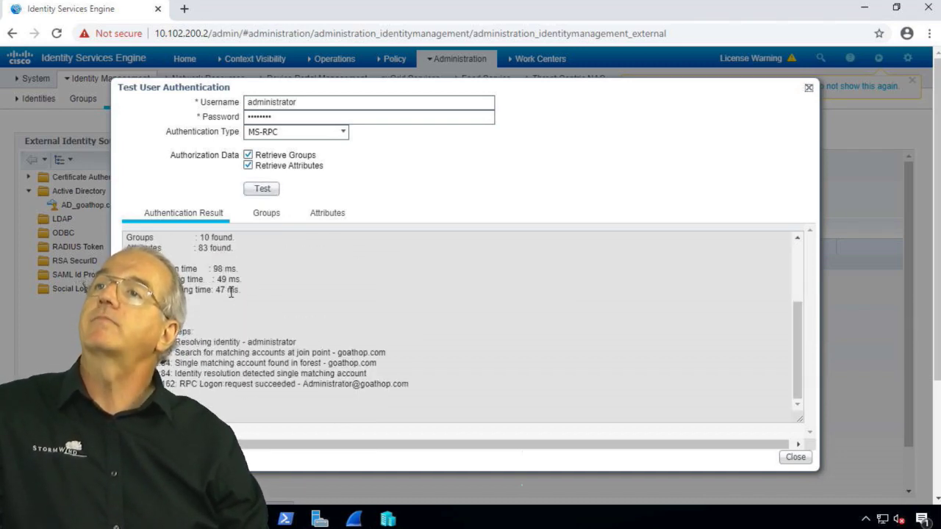
scroll(231, 292, "up", 3)
left_click(272, 217)
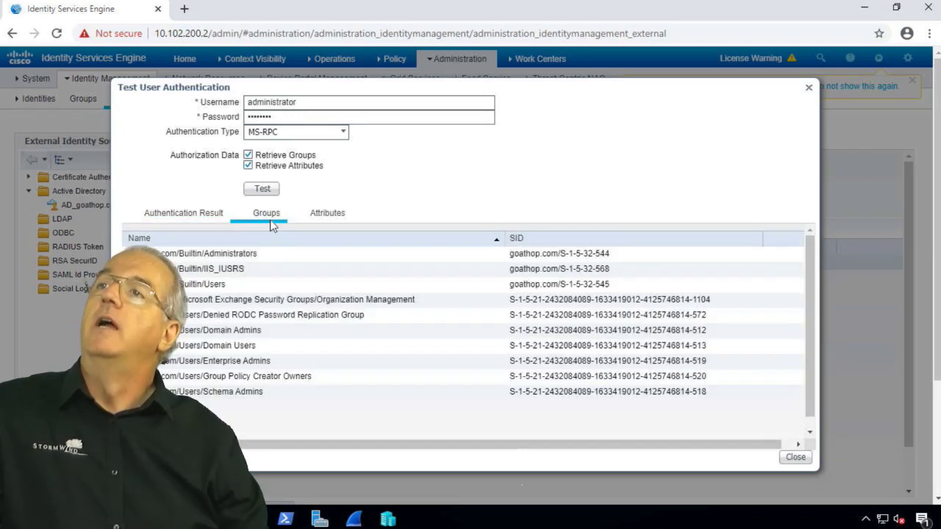
scroll(285, 392, "down", 1)
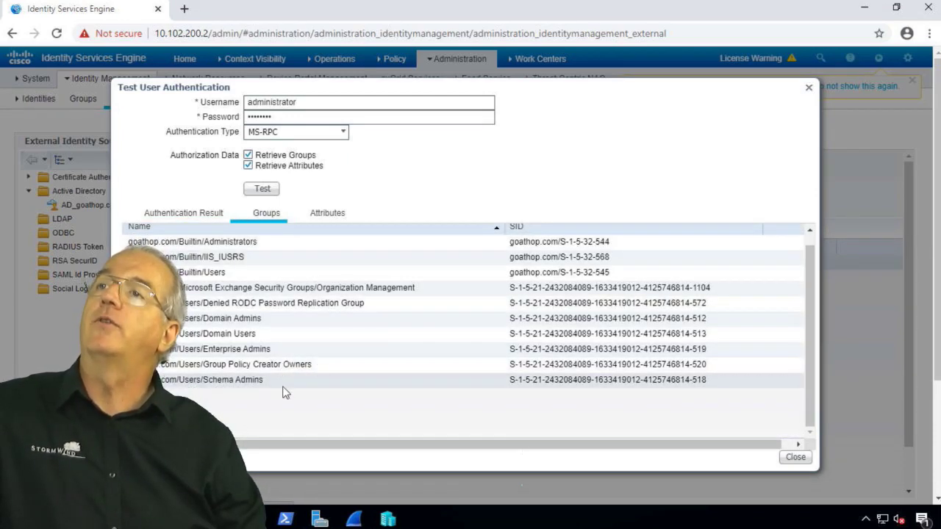
scroll(286, 392, "up", 1)
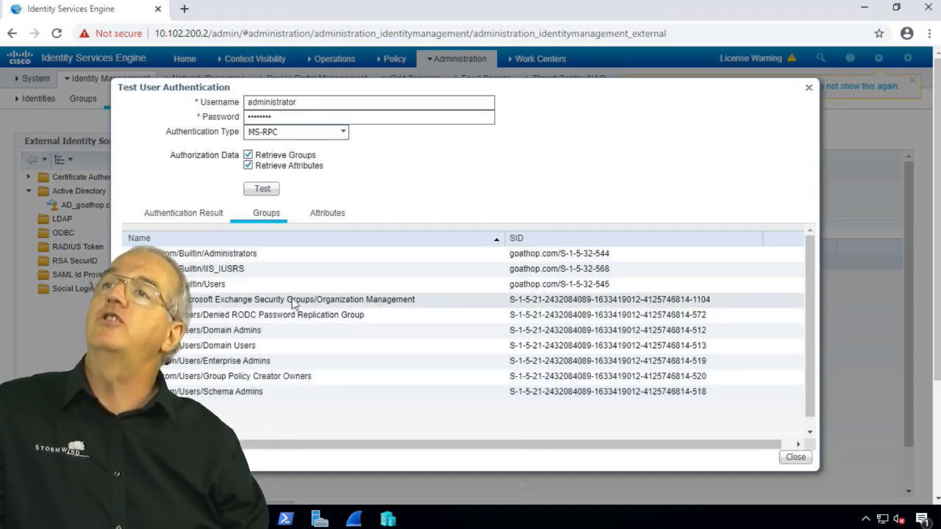
left_click(319, 218)
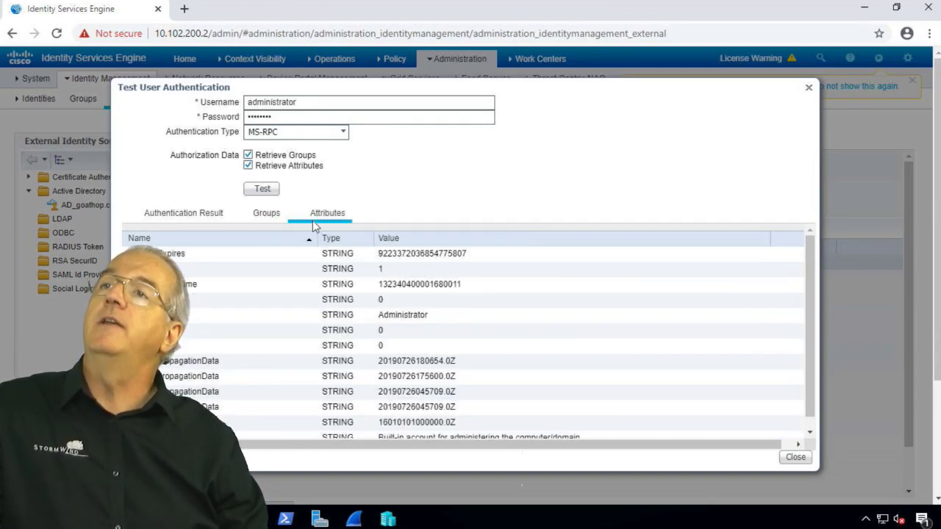
scroll(239, 281, "down", 5)
scroll(242, 283, "up", 5)
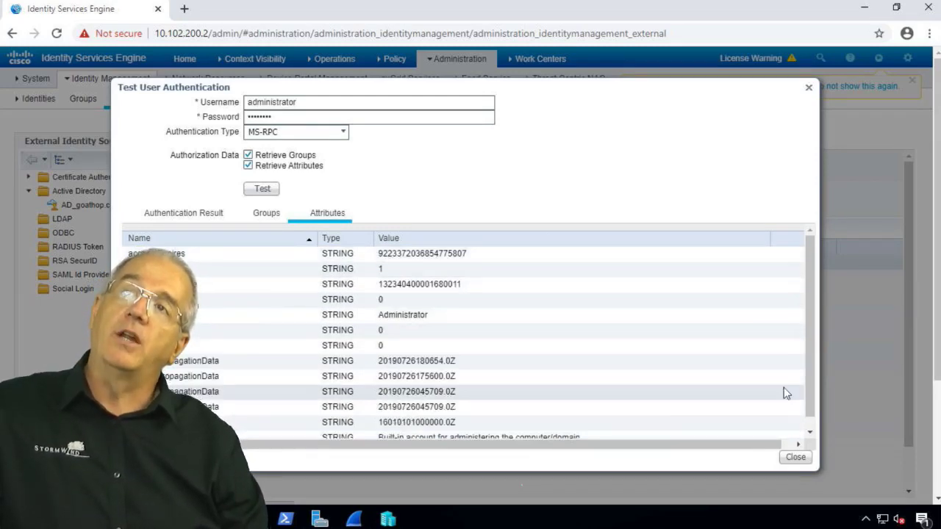
left_click(800, 461)
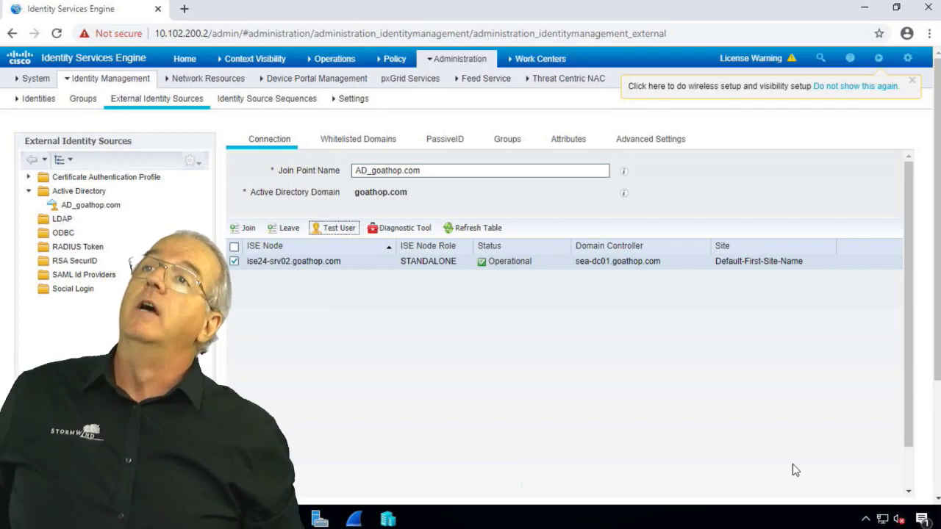
- Retrieve the goathop.com directory groups for the AD_goathop.com join point, with name and SID filters * and type filter ALL
left_click(500, 144)
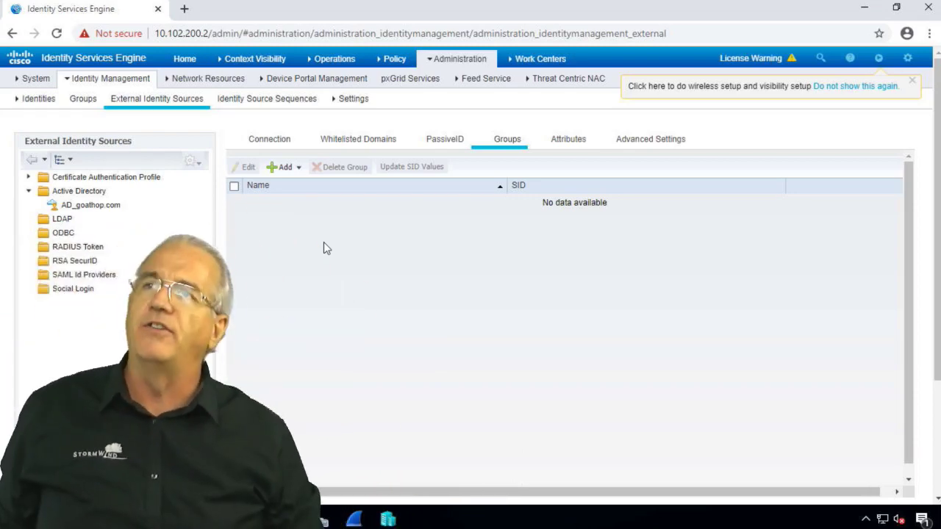
left_click(277, 169)
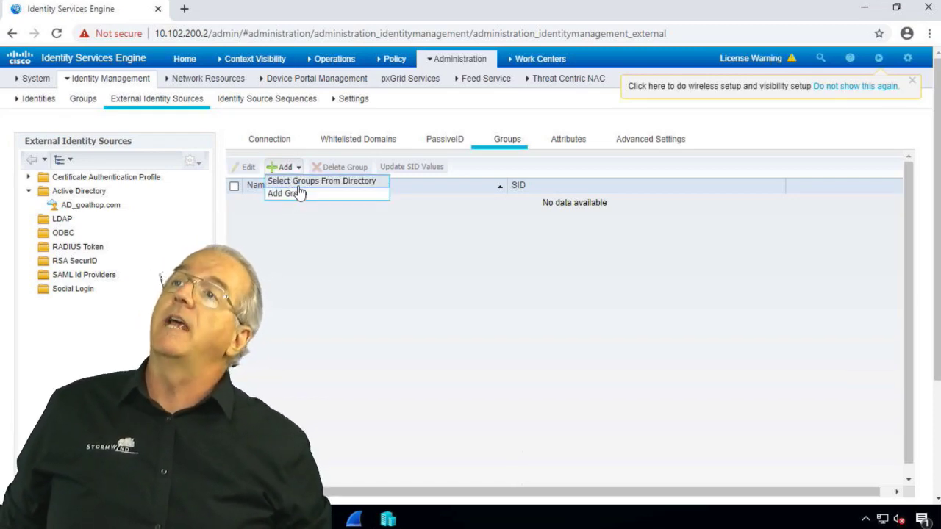
left_click(300, 184)
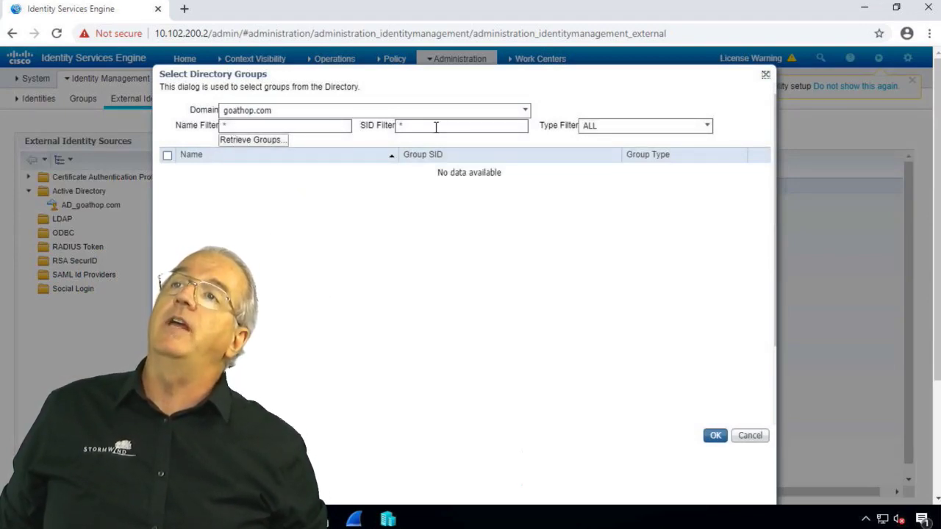
left_click(614, 128)
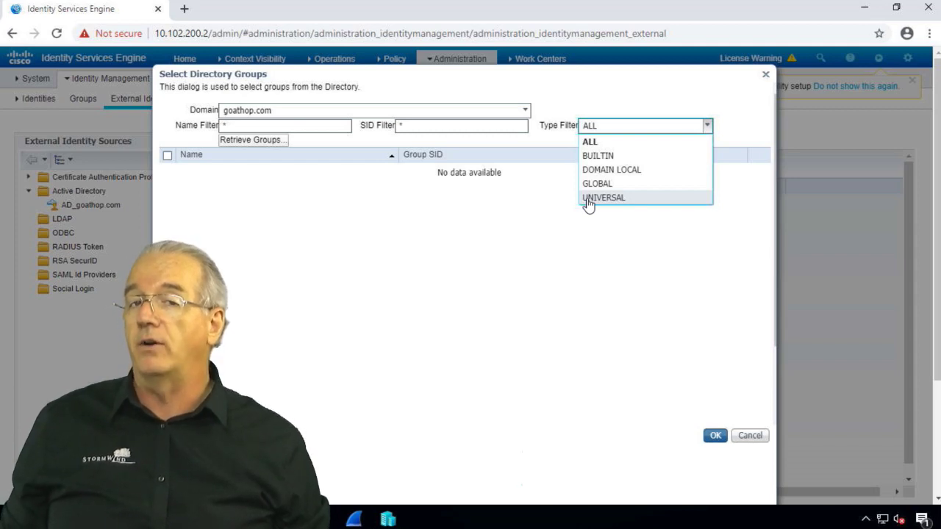
left_click(507, 281)
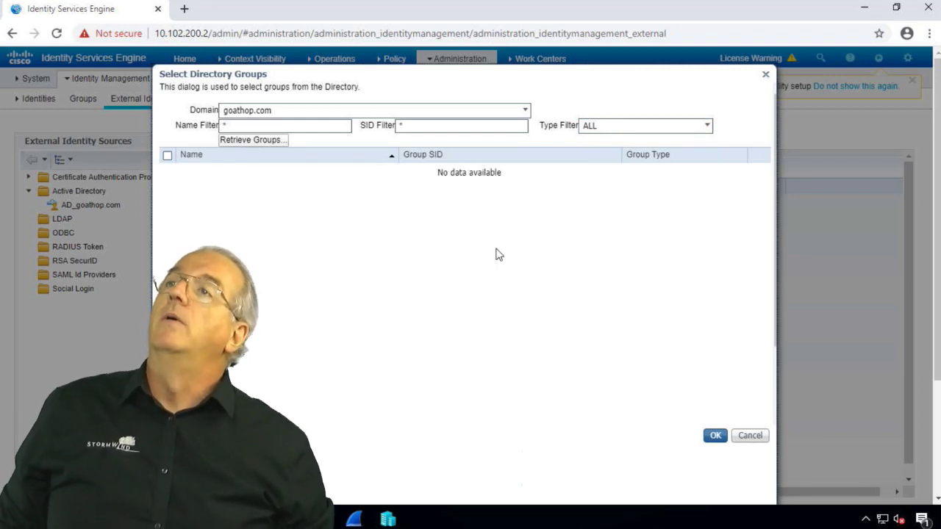
left_click(250, 141)
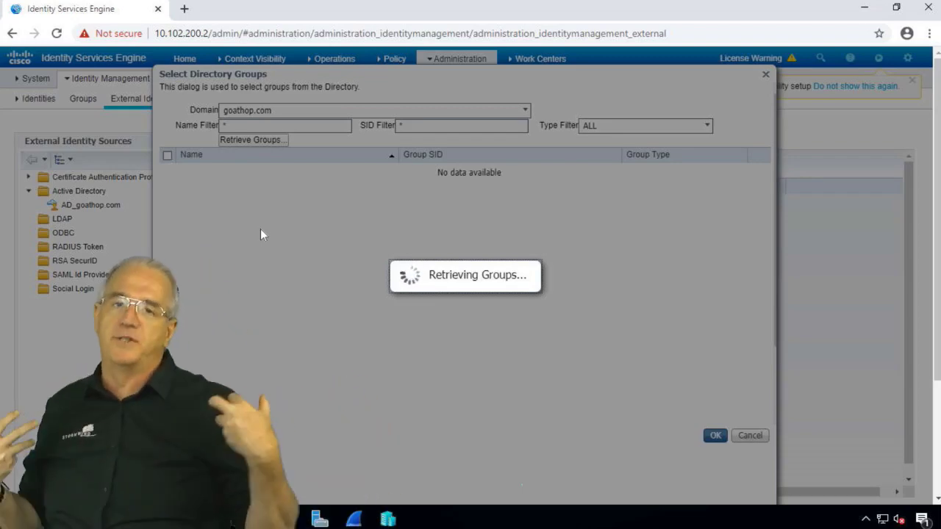
- Add the goathop.com/Users/Domain Users group to the join point and update the group SID values
scroll(260, 229, "down", 4)
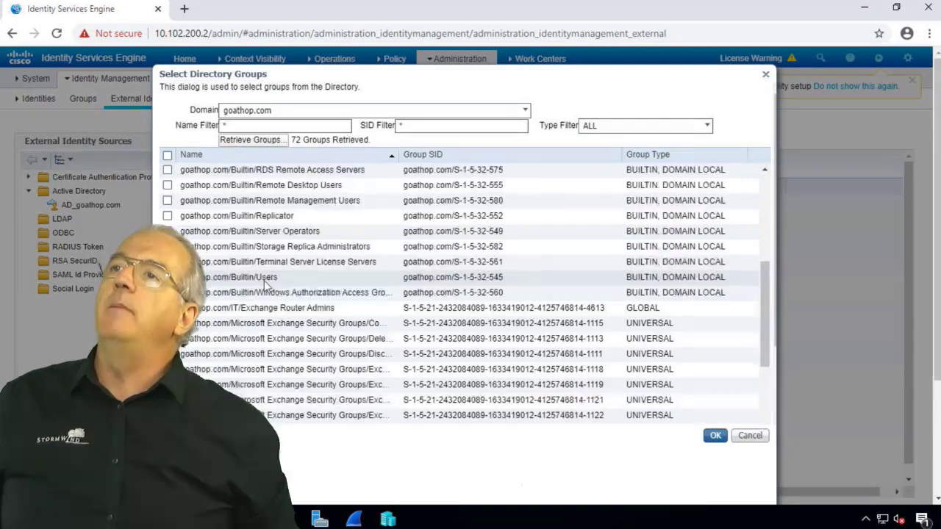
scroll(264, 281, "down", 8)
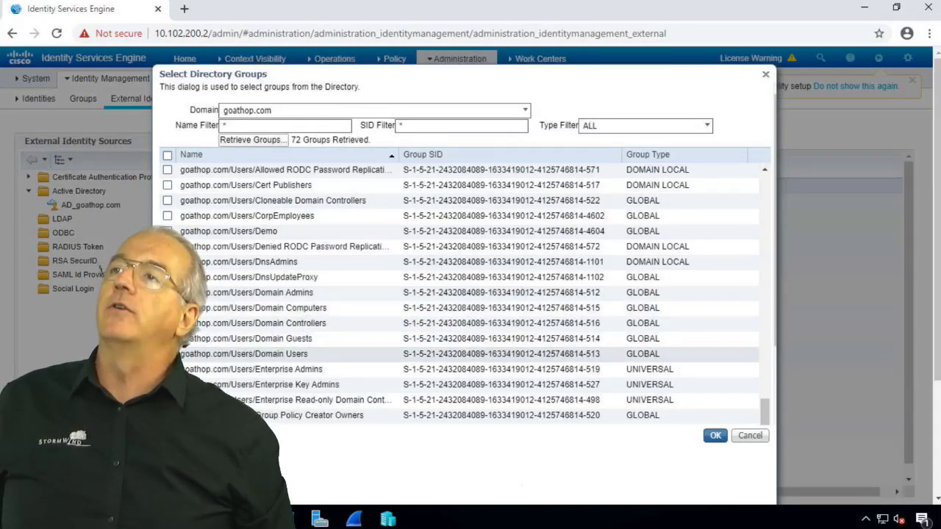
left_click(167, 354)
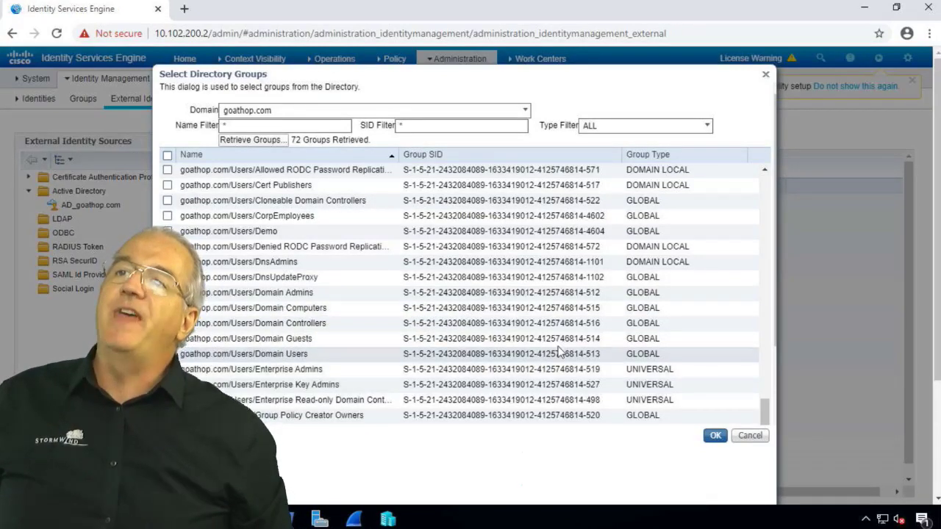
left_click(714, 438)
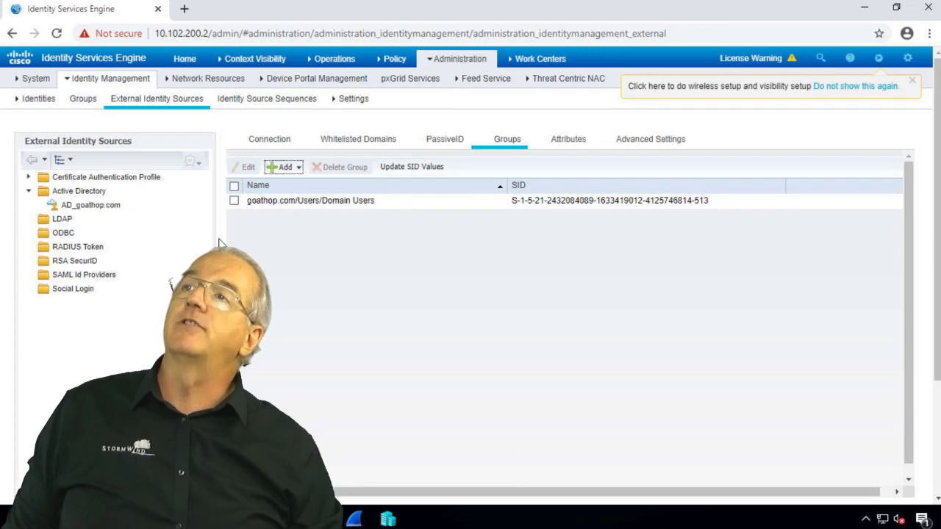
left_click(412, 167)
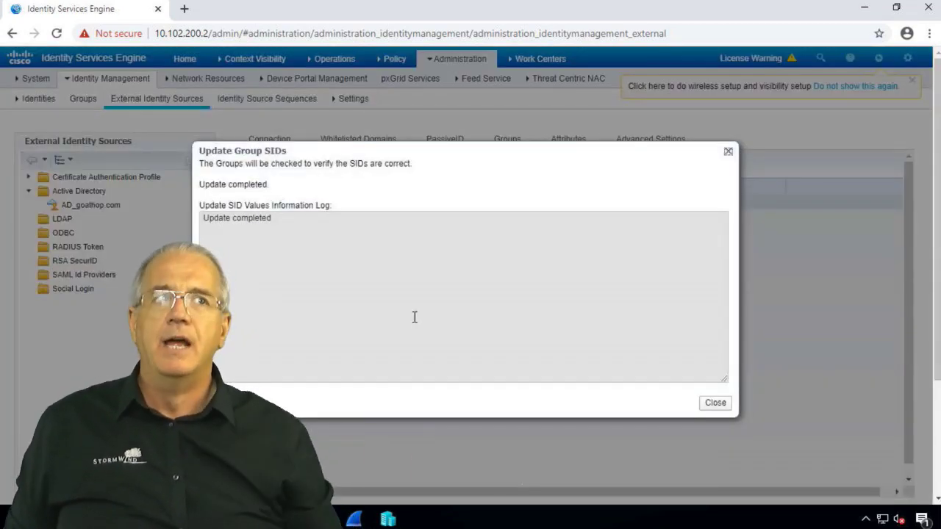